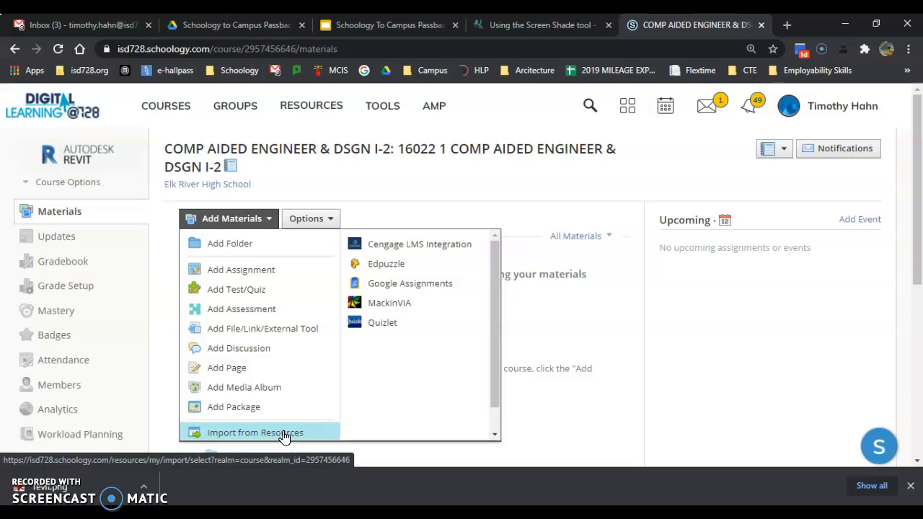
# Import the Sample Assignment from the personal resources into the course materials
pyautogui.click(285, 434)
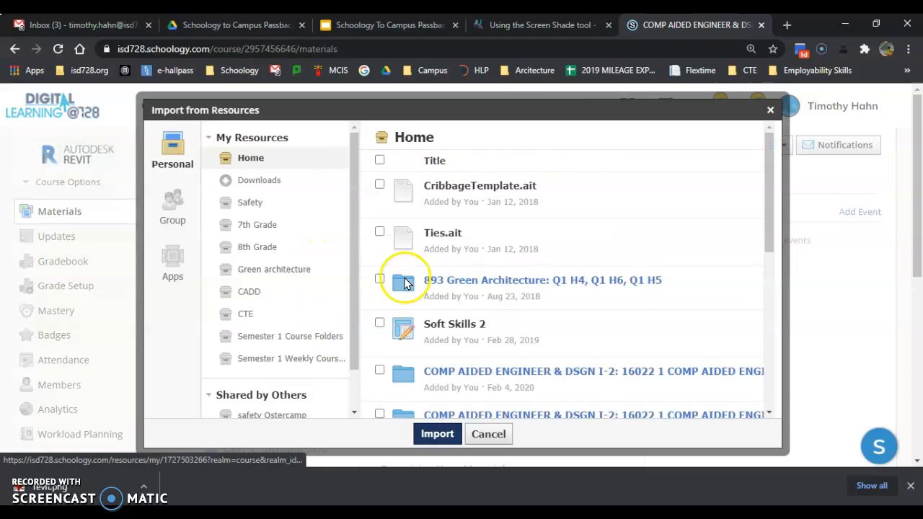
pyautogui.scroll(-5, 396, 282)
pyautogui.scroll(-2, 440, 295)
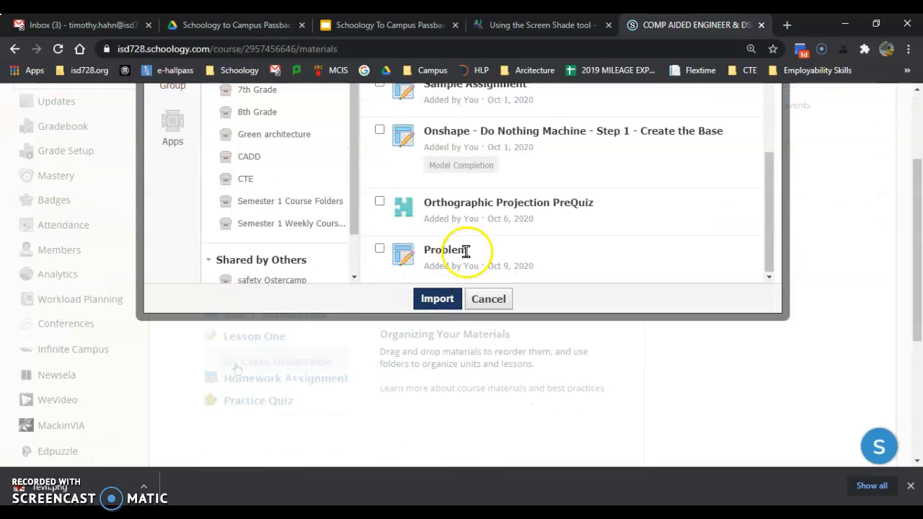
pyautogui.scroll(1, 479, 234)
pyautogui.scroll(-1, 700, 180)
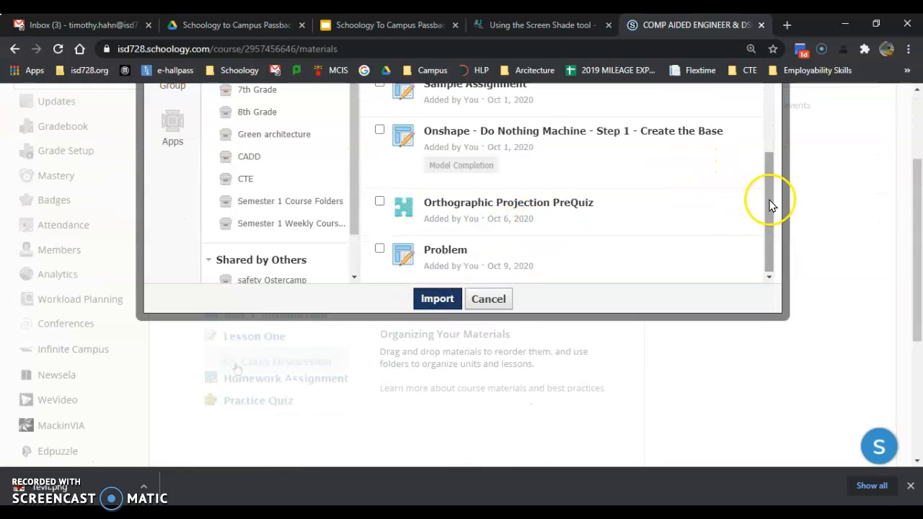
pyautogui.moveTo(768, 201); pyautogui.dragTo(768, 194)
pyautogui.click(379, 108)
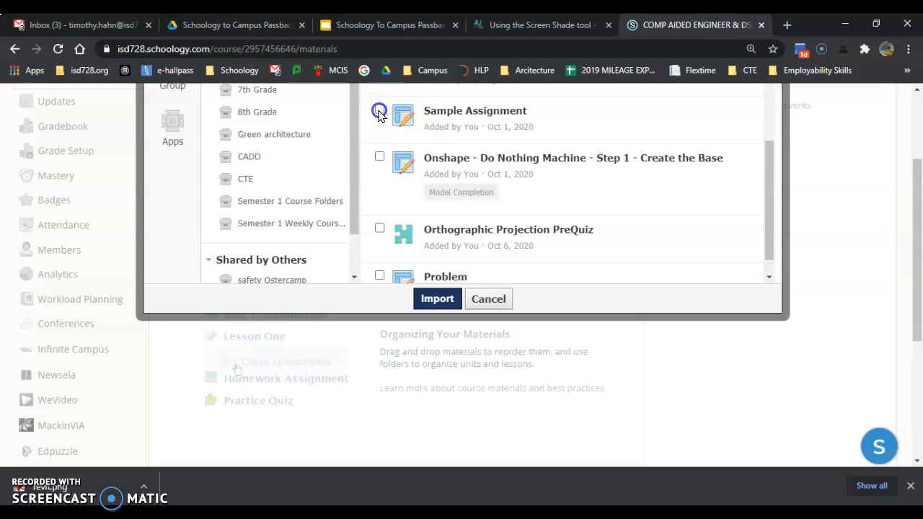
pyautogui.click(441, 299)
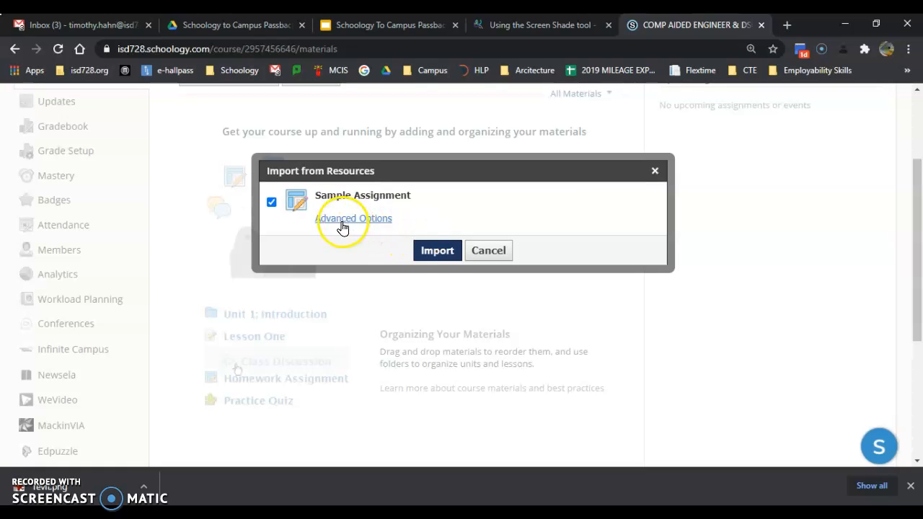
pyautogui.click(437, 252)
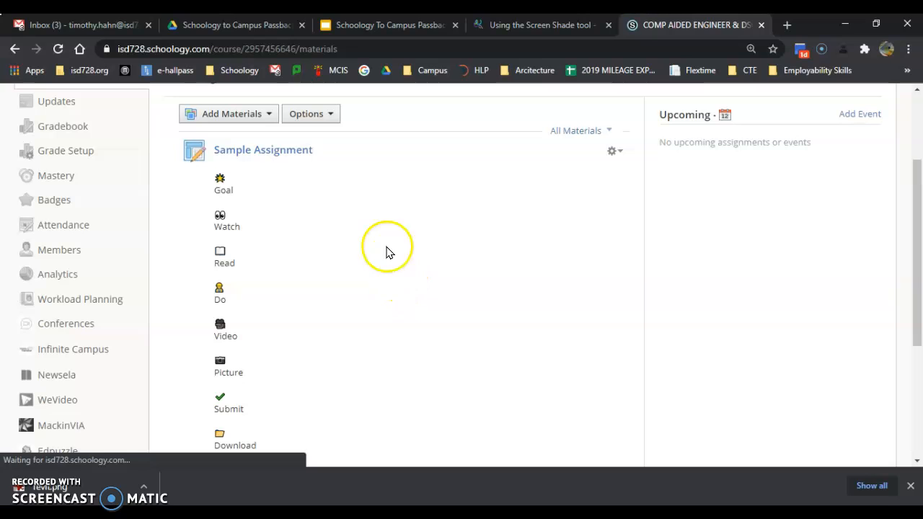
# Open the imported Sample Assignment for editing
pyautogui.scroll(-1, 259, 223)
pyautogui.scroll(-2, 247, 243)
pyautogui.scroll(3, 250, 264)
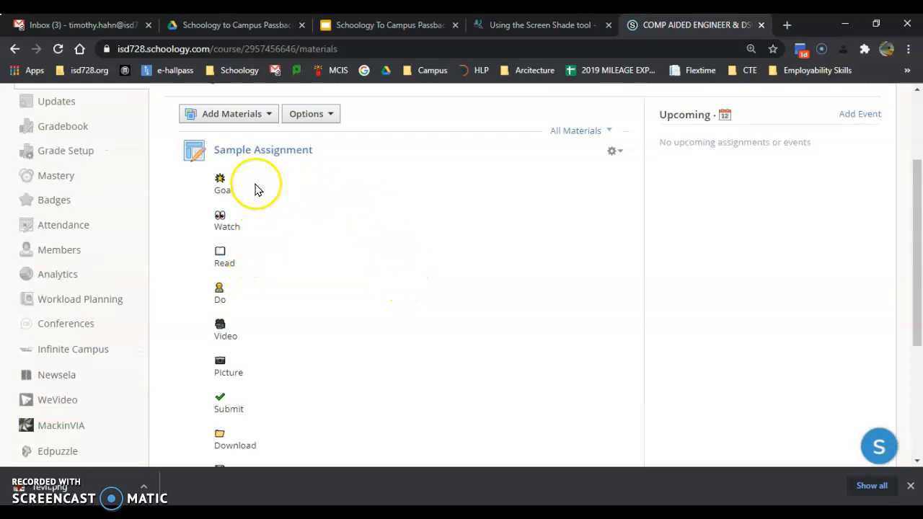
pyautogui.click(615, 153)
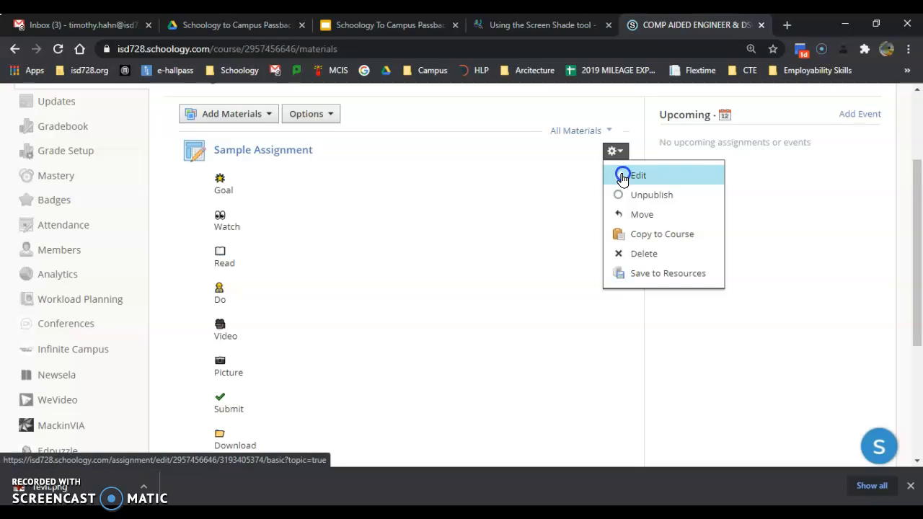
pyautogui.click(621, 176)
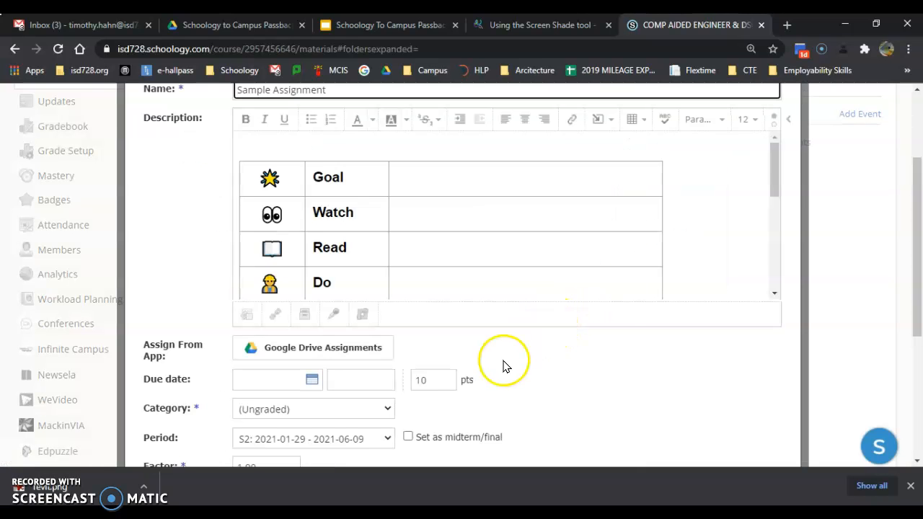
# Review the assignment's name and the rows of its description table, from Goal down to Save
pyautogui.click(352, 224)
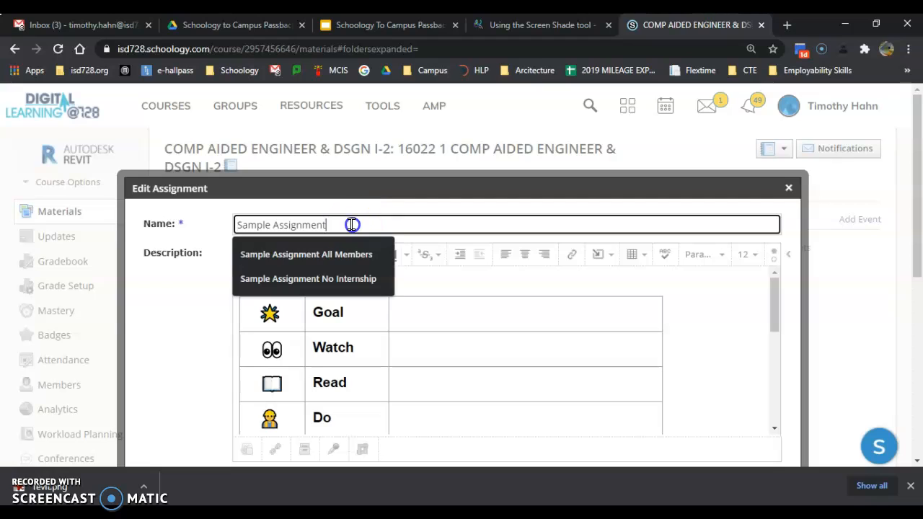
pyautogui.scroll(-1, 523, 294)
pyautogui.scroll(1, 533, 302)
pyautogui.click(735, 320)
pyautogui.scroll(-1, 649, 342)
pyautogui.scroll(1, 504, 337)
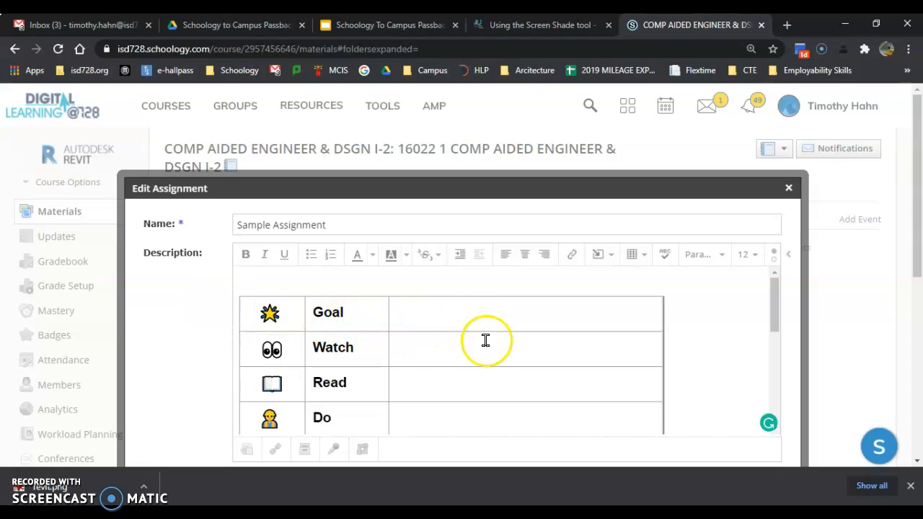
pyautogui.click(403, 314)
pyautogui.click(405, 369)
pyautogui.scroll(-1, 427, 372)
pyautogui.click(448, 344)
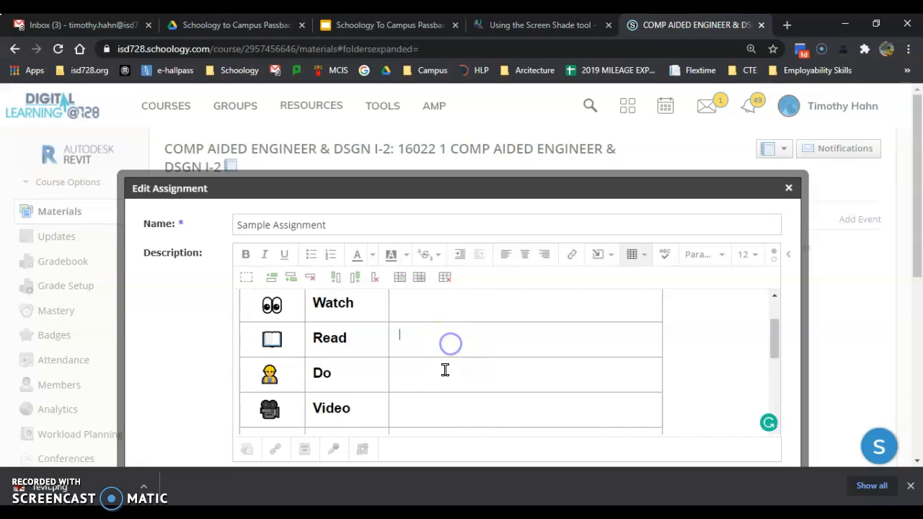
pyautogui.scroll(-1, 438, 380)
pyautogui.click(434, 343)
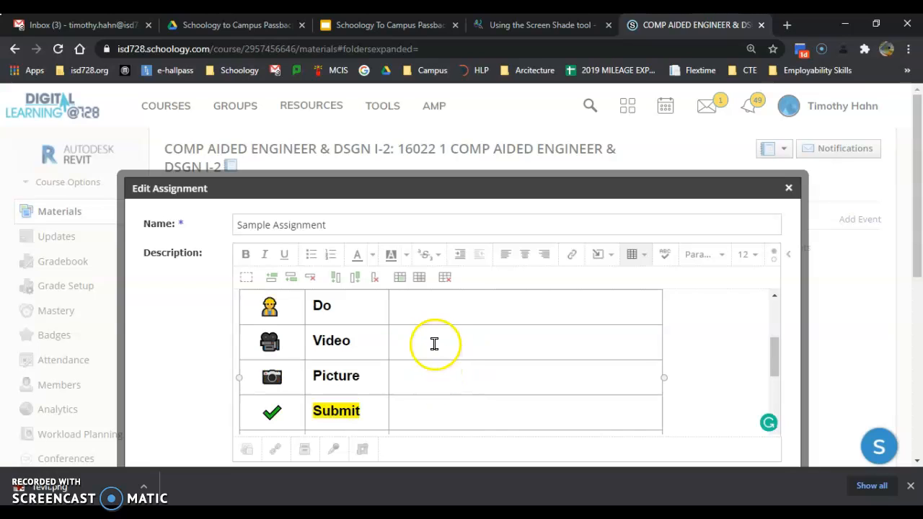
pyautogui.scroll(-2, 419, 360)
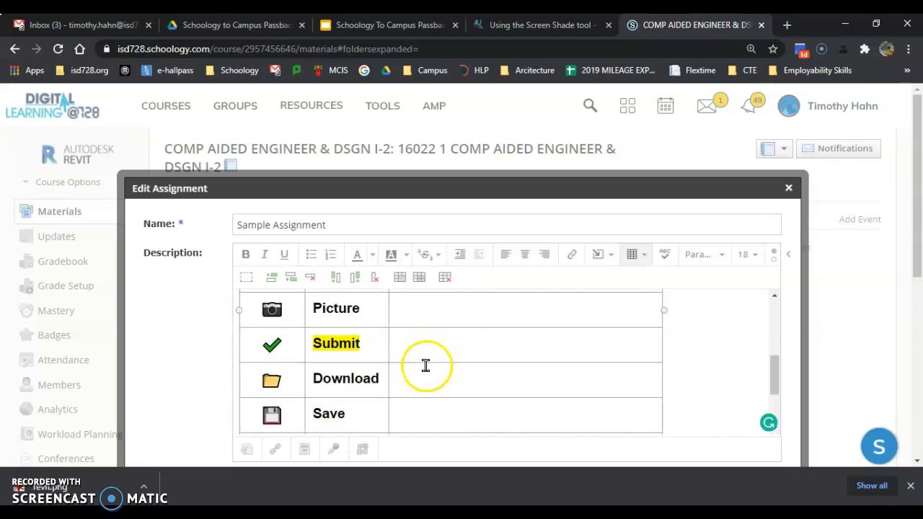
pyautogui.scroll(4, 425, 367)
pyautogui.scroll(-1, 425, 364)
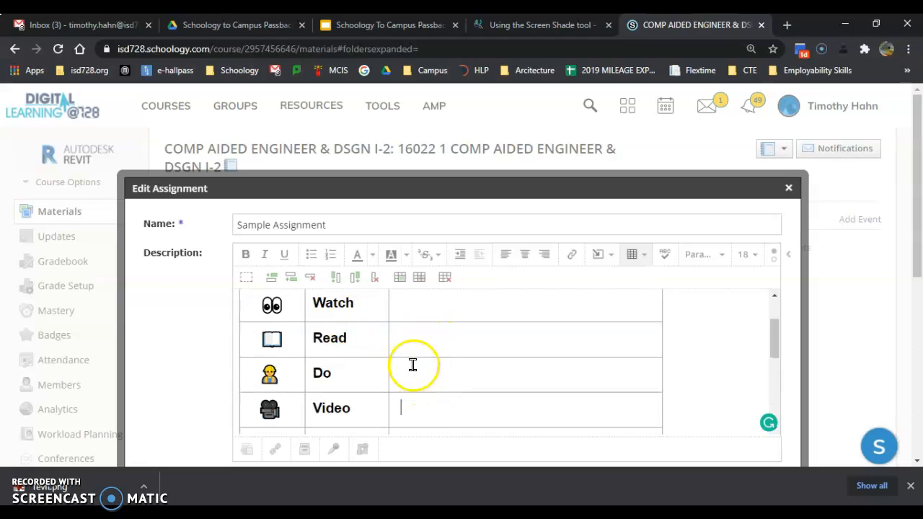
# Delete the Video, Picture and Download rows from the assignment's description table
pyautogui.scroll(-1, 425, 367)
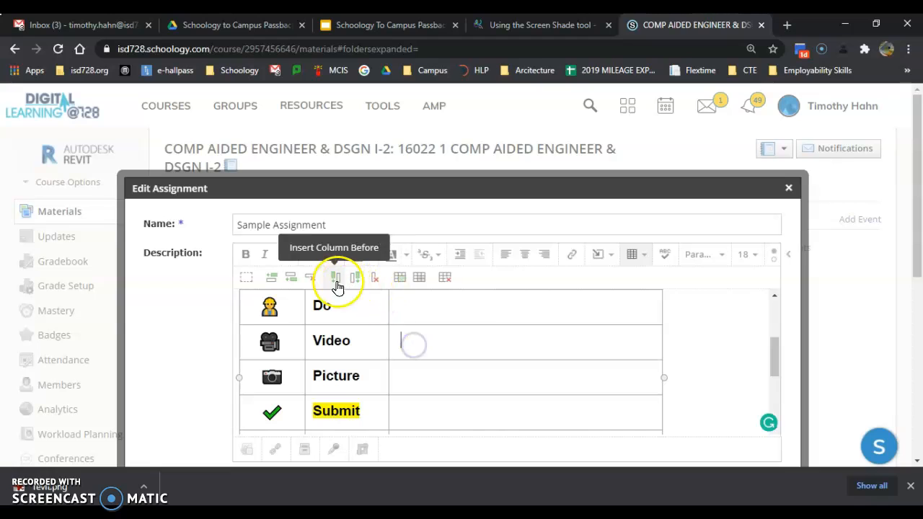
pyautogui.click(312, 279)
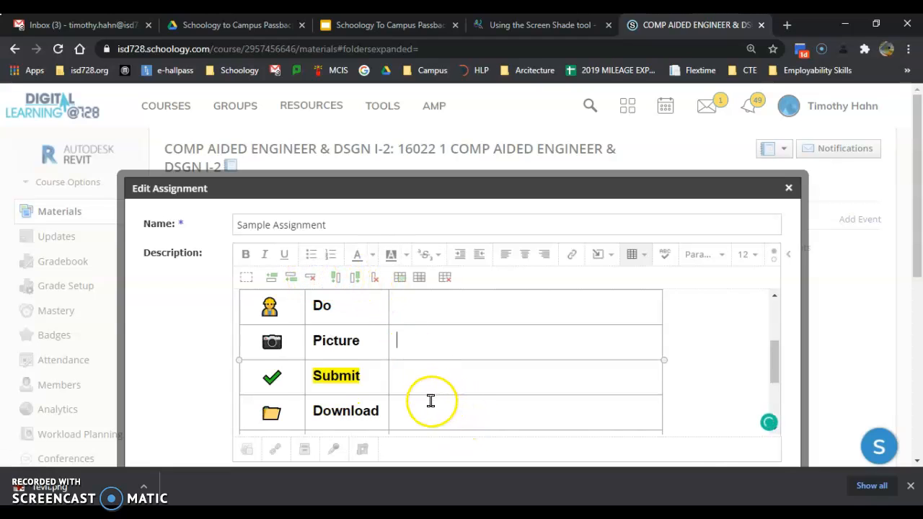
pyautogui.click(313, 278)
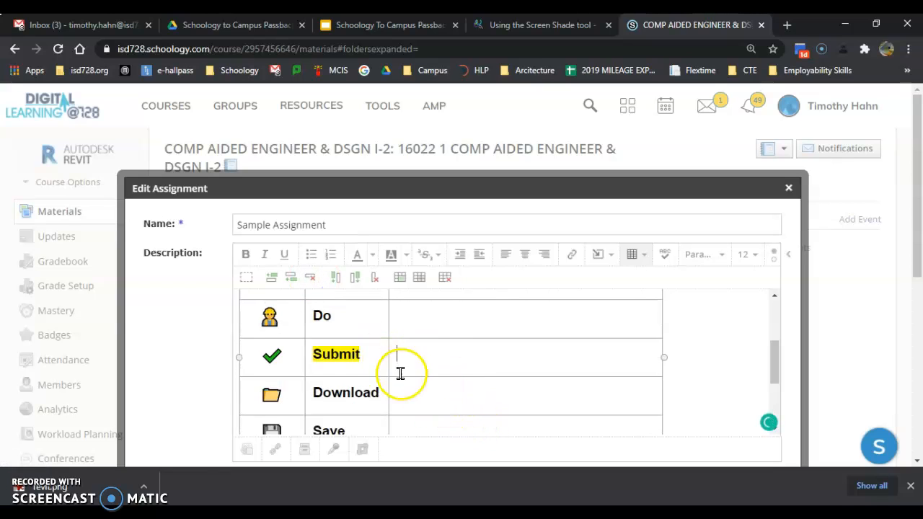
pyautogui.click(445, 399)
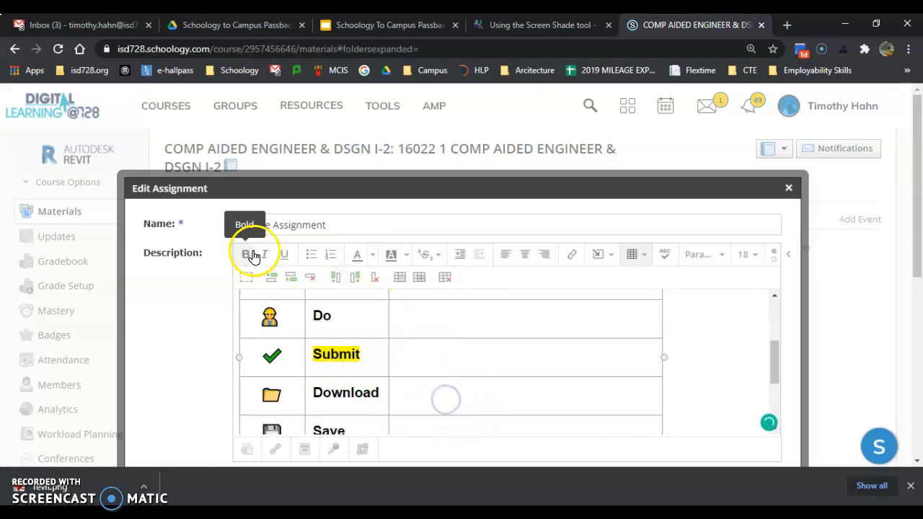
pyautogui.click(311, 277)
# Set the assignment's due date to March 11, 2021
pyautogui.scroll(-3, 563, 356)
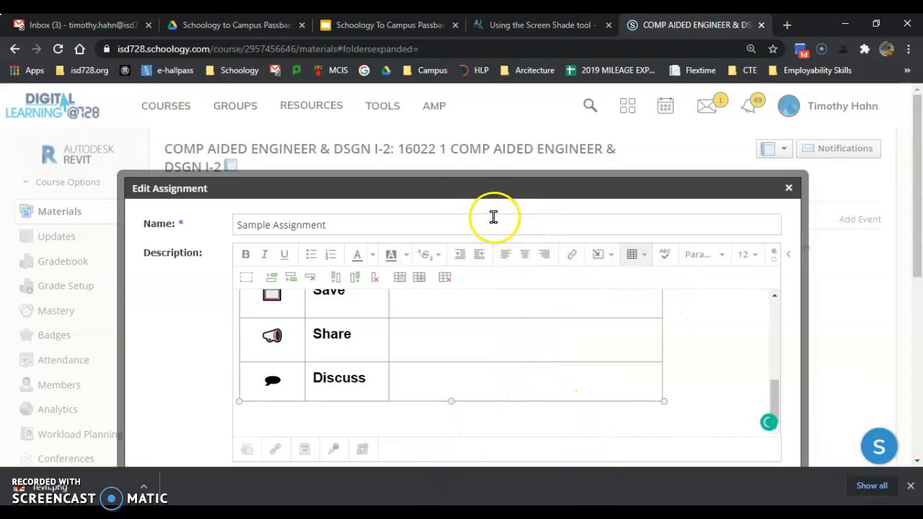
pyautogui.tripleClick(468, 136)
pyautogui.scroll(-3, 524, 320)
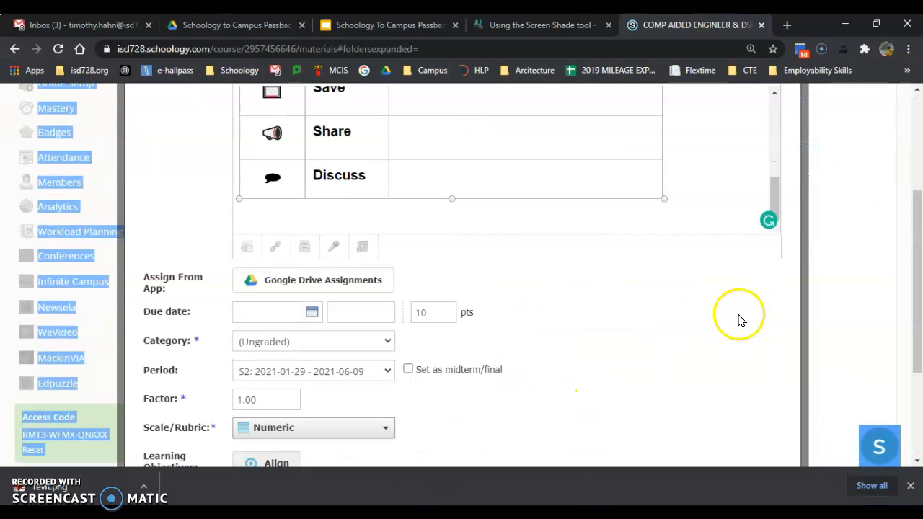
pyautogui.scroll(-1, 319, 254)
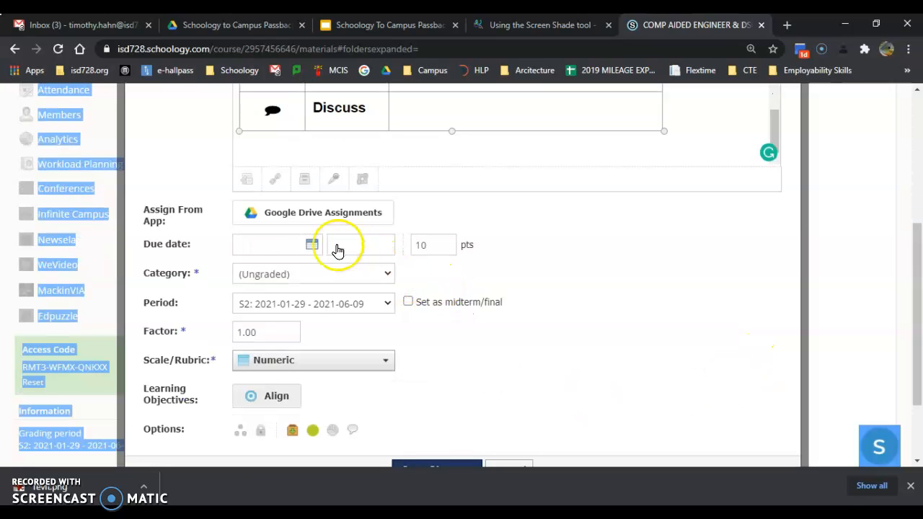
pyautogui.click(302, 246)
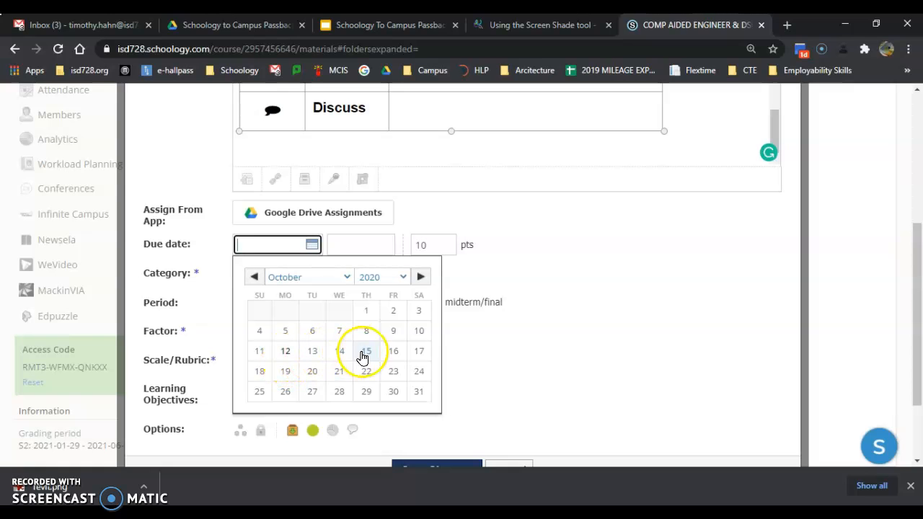
pyautogui.click(421, 276)
pyautogui.click(421, 277)
pyautogui.click(421, 277)
pyautogui.click(421, 276)
pyautogui.click(421, 277)
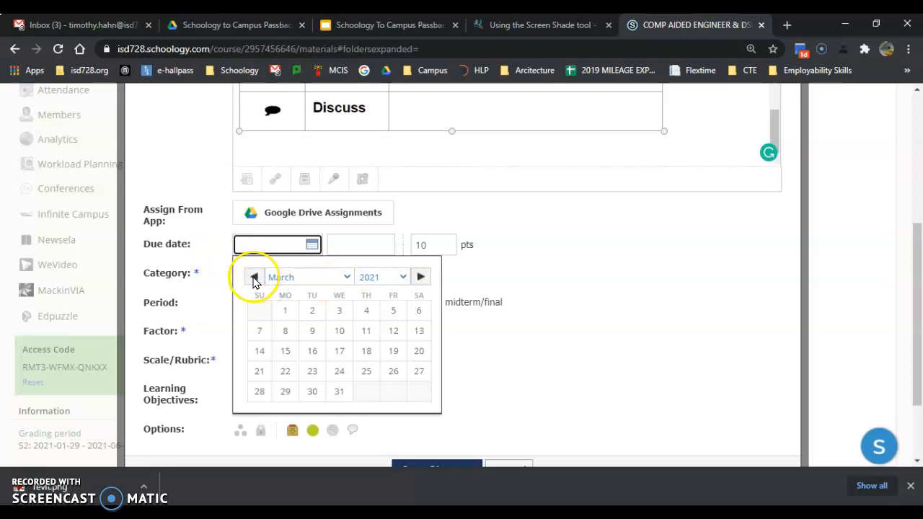
pyautogui.click(366, 330)
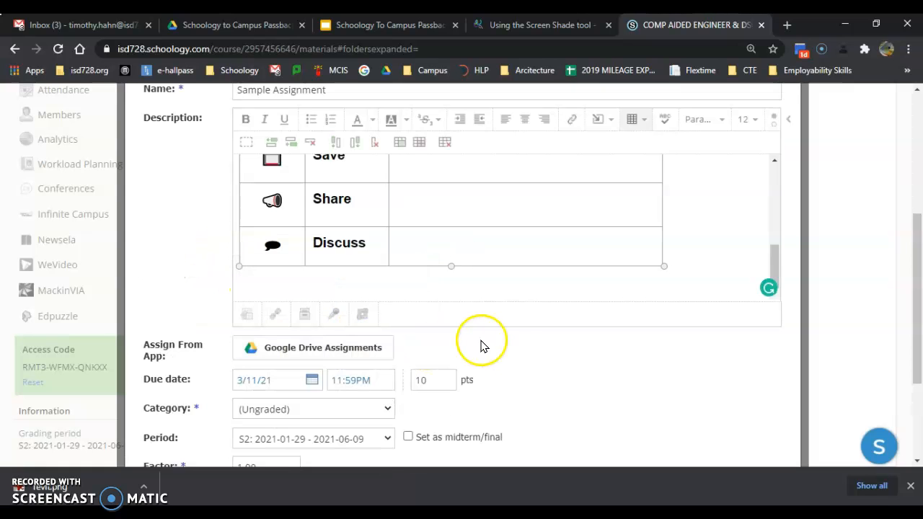
# Set the assignment's grading category to Formative (20%)
pyautogui.scroll(-2, 482, 346)
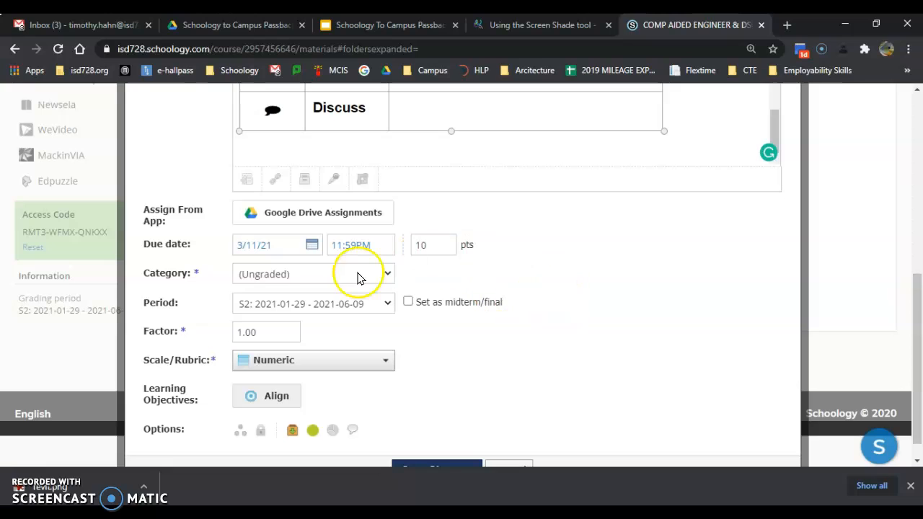
pyautogui.click(271, 275)
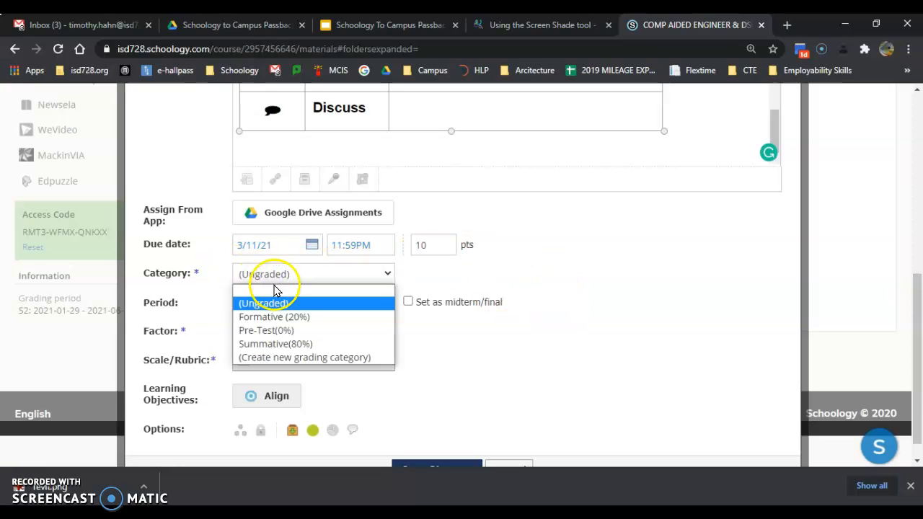
pyautogui.click(288, 317)
pyautogui.scroll(2, 482, 305)
pyautogui.scroll(-3, 488, 320)
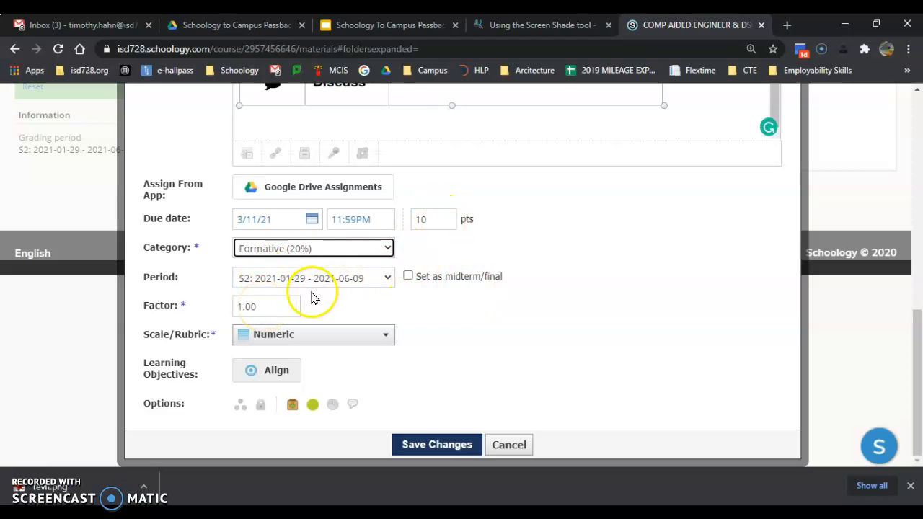
# Look through the available Scale/Rubric choices and the assignment's remaining grading settings and options
pyautogui.click(346, 335)
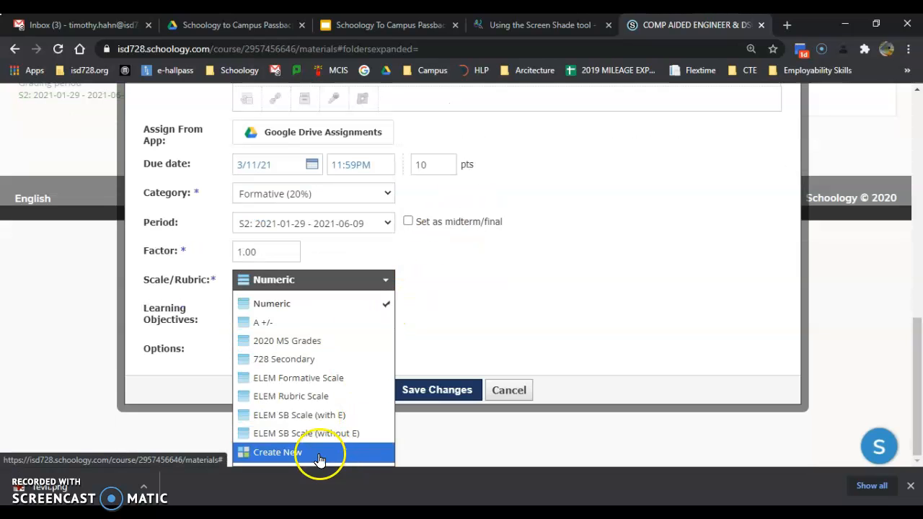
pyautogui.click(502, 246)
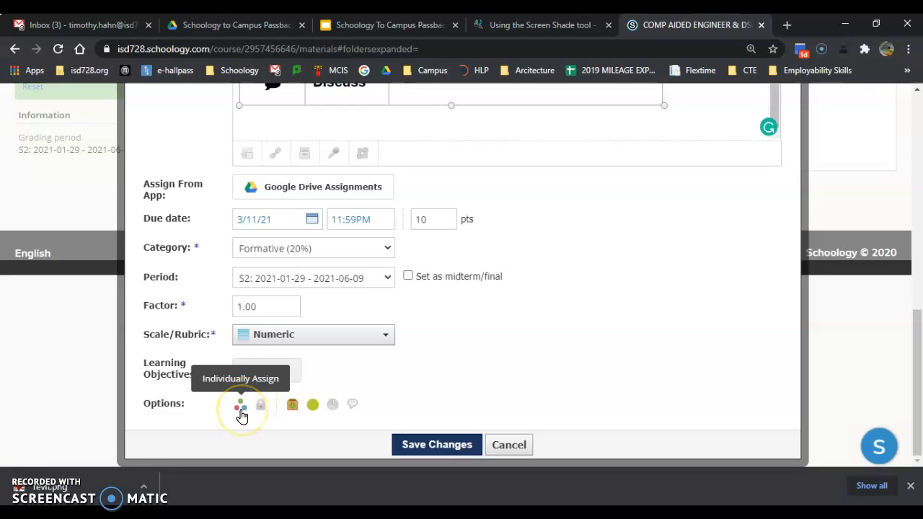
pyautogui.scroll(3, 576, 297)
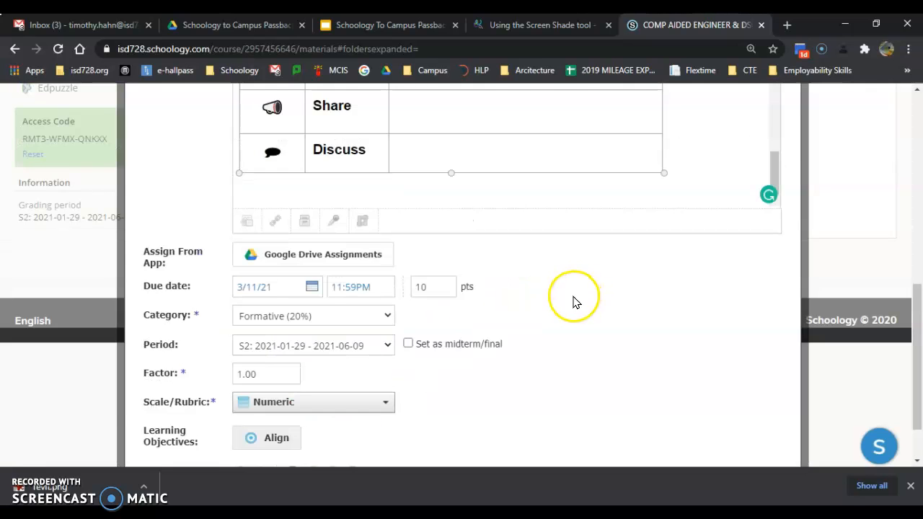
pyautogui.scroll(-3, 566, 292)
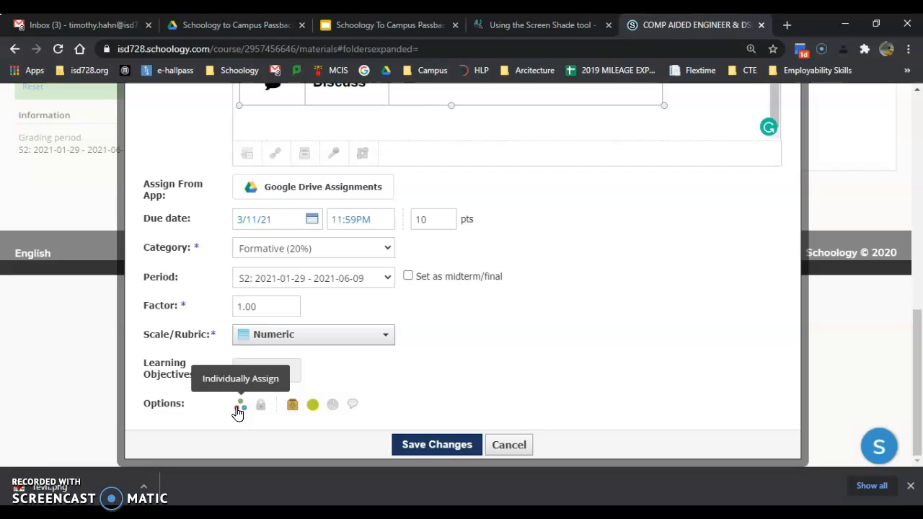
# Save the changes to the Sample Assignment
pyautogui.click(414, 441)
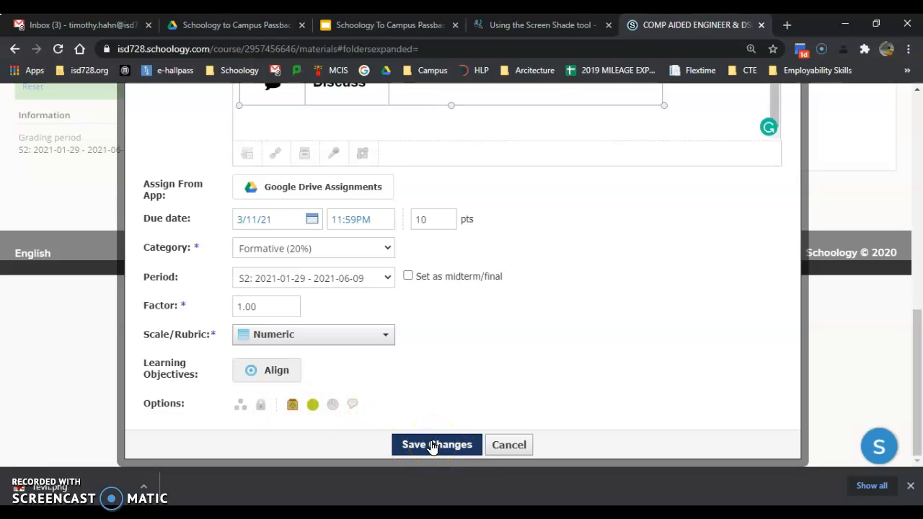
pyautogui.click(432, 445)
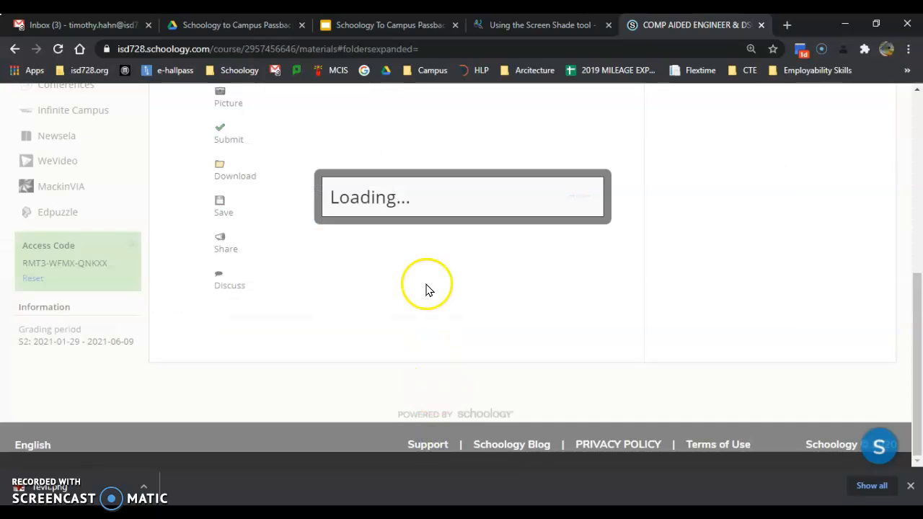
pyautogui.scroll(5, 375, 336)
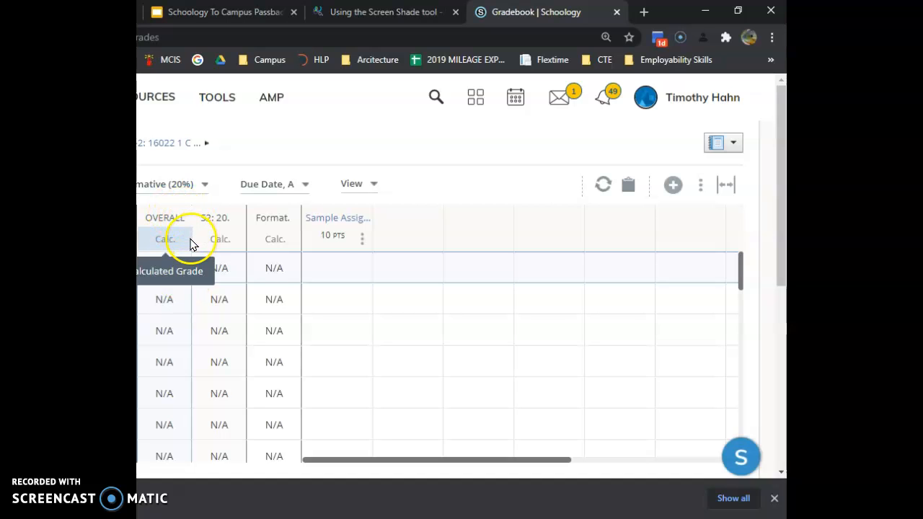
# Check the Sample Assignment's details in the gradebook and filter the gradebook to All Materials
pyautogui.moveTo(338, 224)
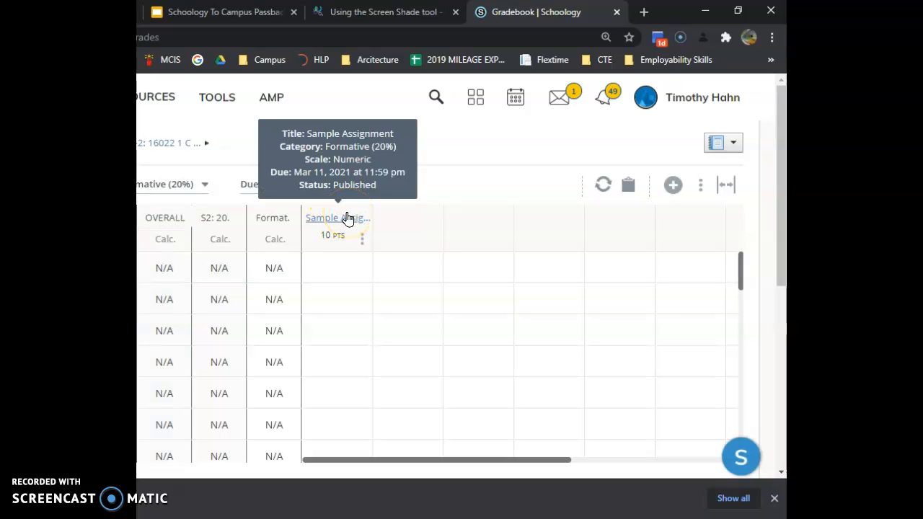
pyautogui.click(179, 189)
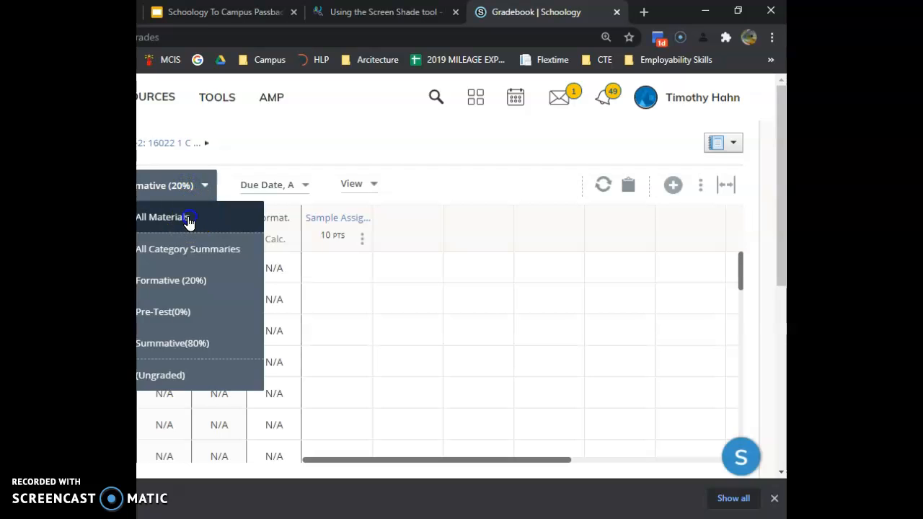
pyautogui.click(188, 220)
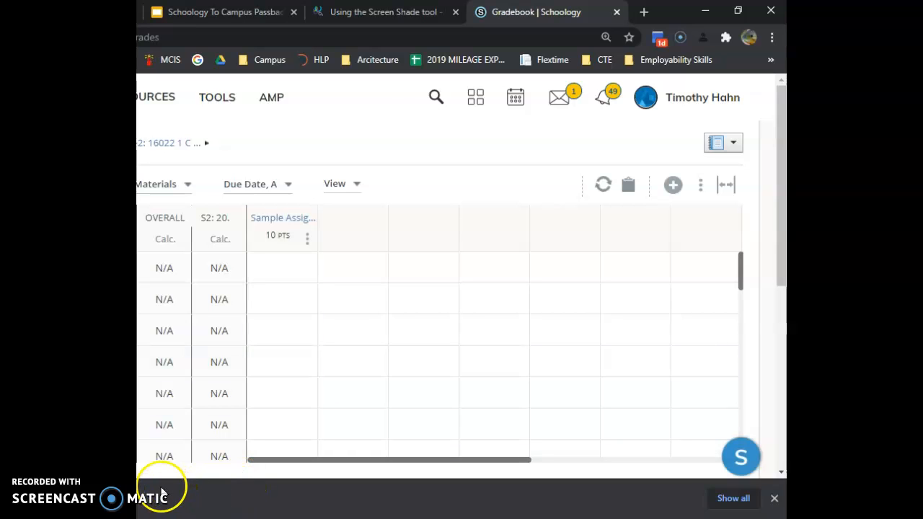
# Sync the Sample Assignment's grades to Infinite Campus from the gradebook and close the sync window
pyautogui.click(628, 187)
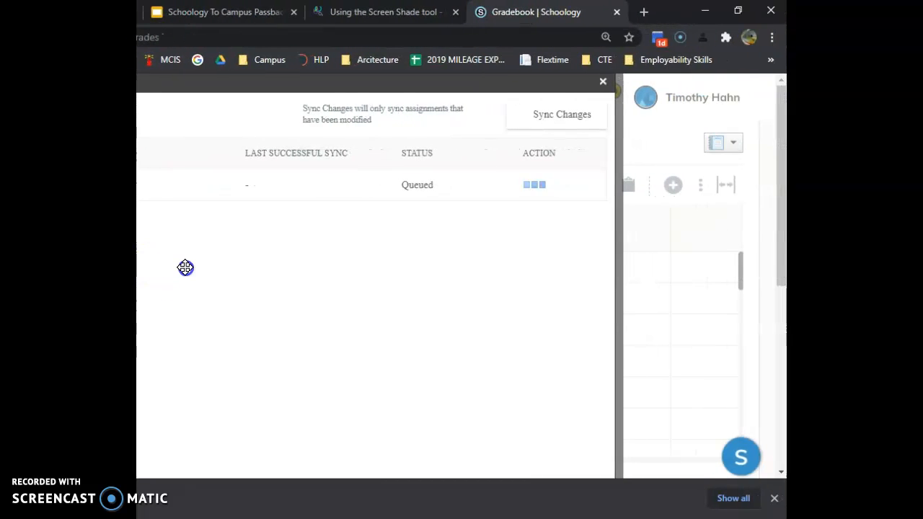
pyautogui.scroll(-2, 310, 297)
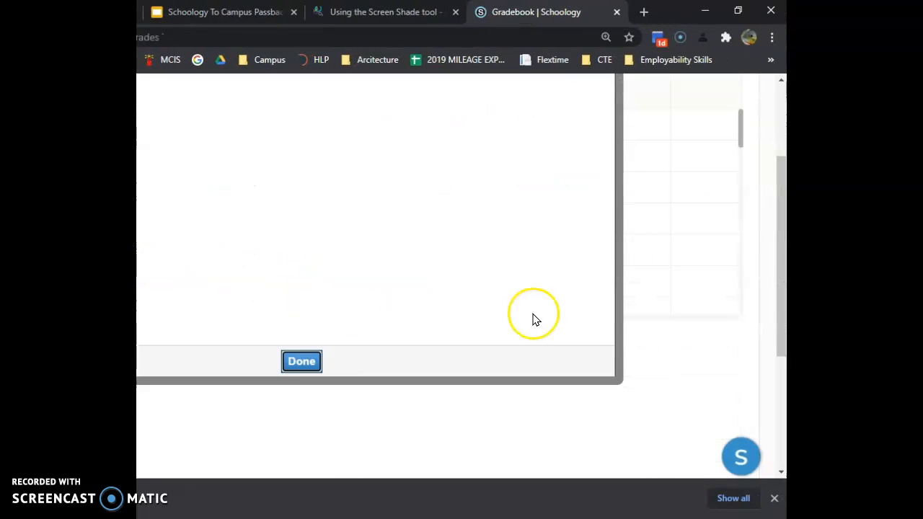
pyautogui.click(301, 361)
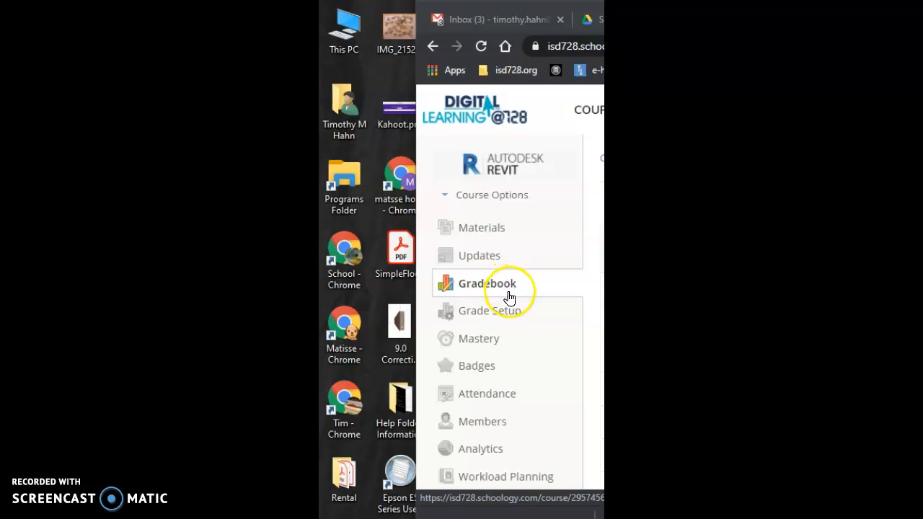
# Open the course's Infinite Campus app and reload Sync Grades to check the Sample Assignment's sync status
pyautogui.scroll(-1, 507, 298)
pyautogui.scroll(-1, 507, 294)
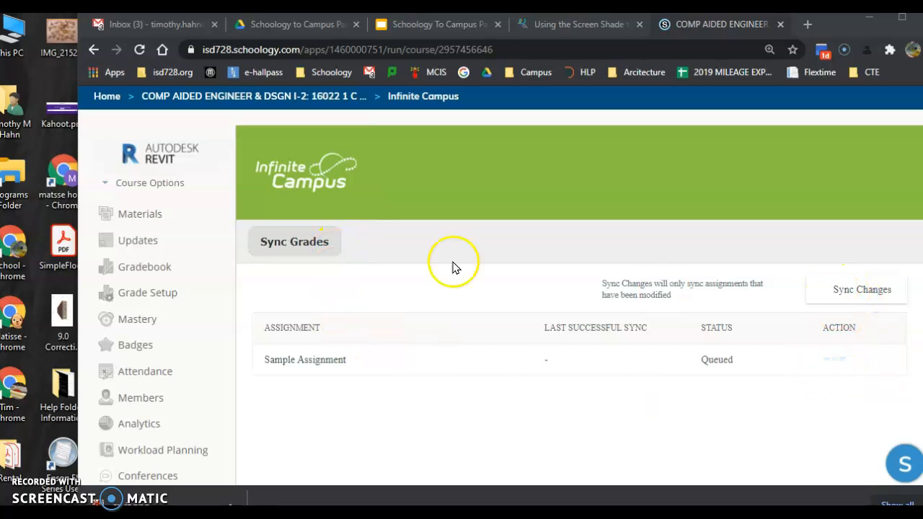
pyautogui.click(321, 241)
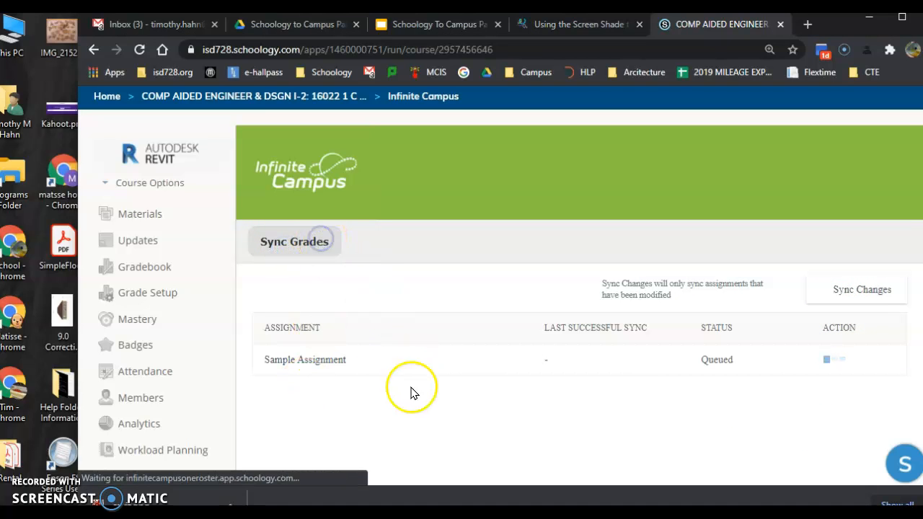